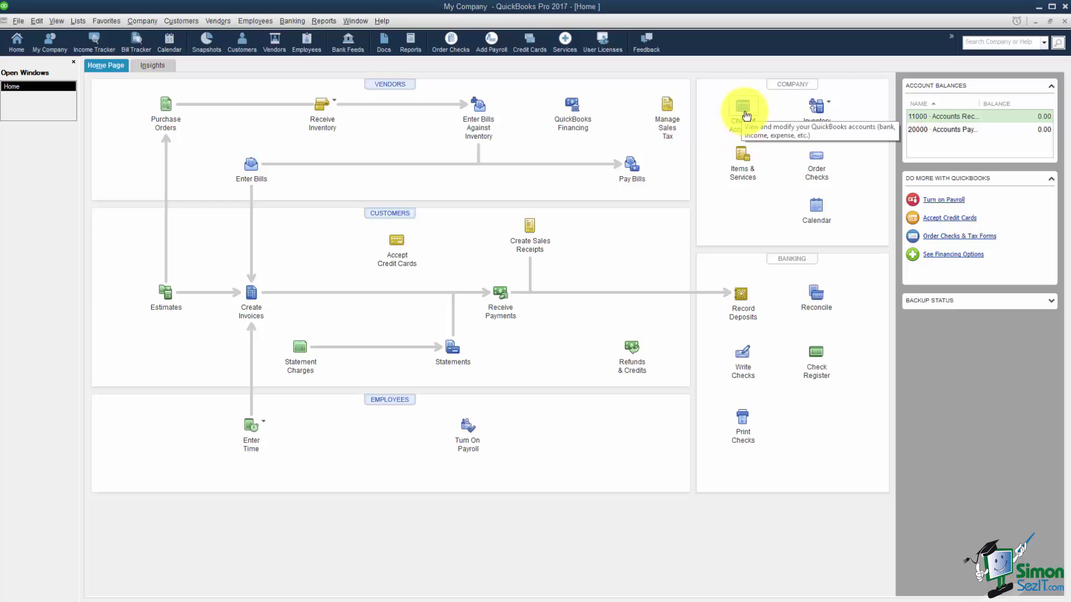
Open the Chart of Accounts from the Home page and select the Advertising and Promotion account.
{"action": "left_click", "coordinate": [747, 116]}
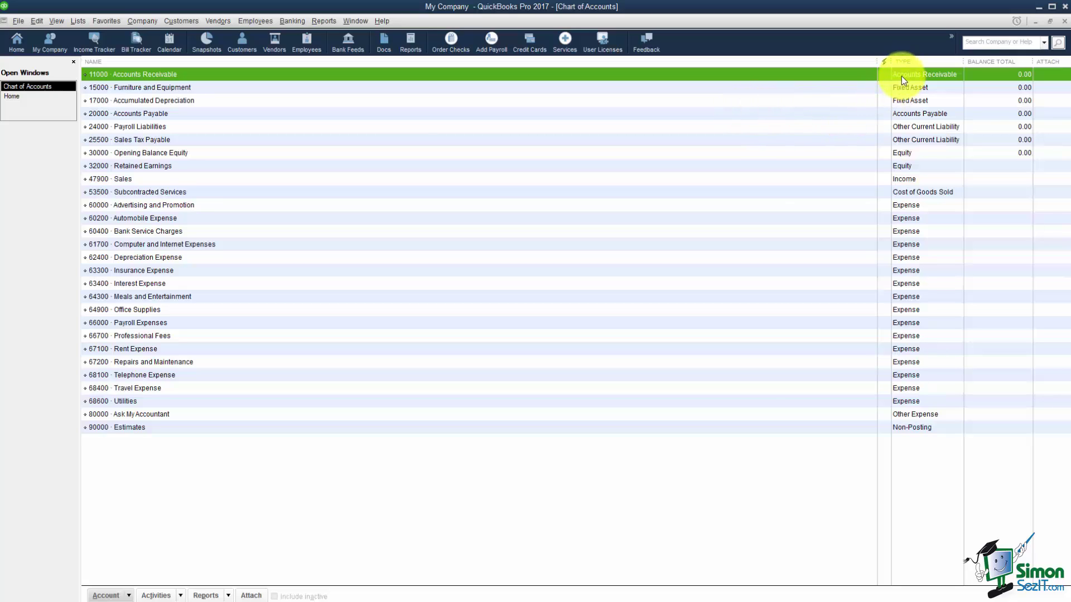
{"action": "left_click", "coordinate": [908, 206]}
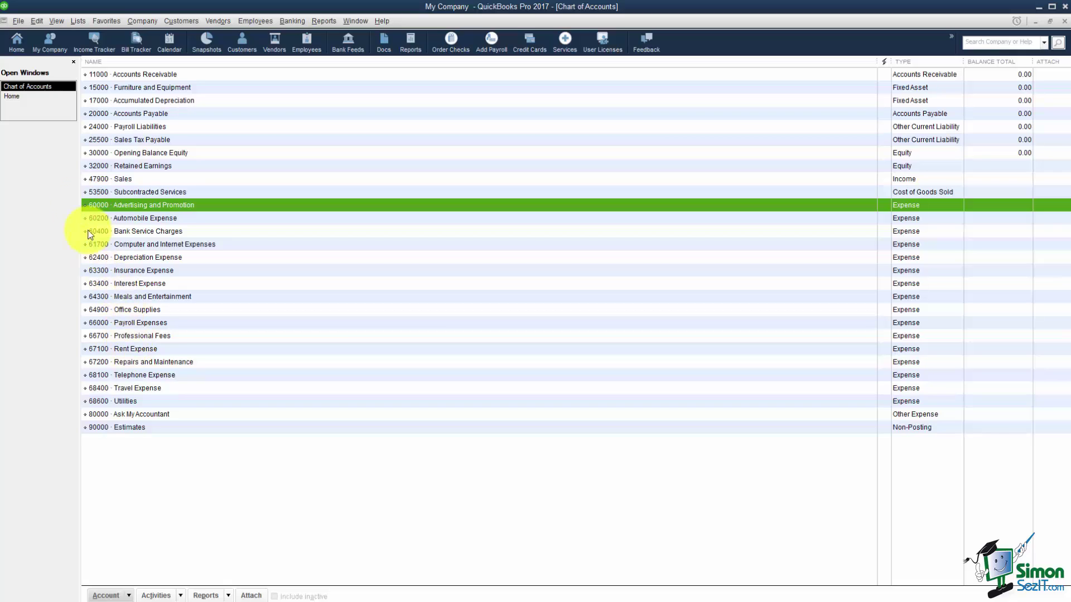
Uncheck Use account numbers in the Accounting company preferences and apply the change.
{"action": "left_click", "coordinate": [36, 21]}
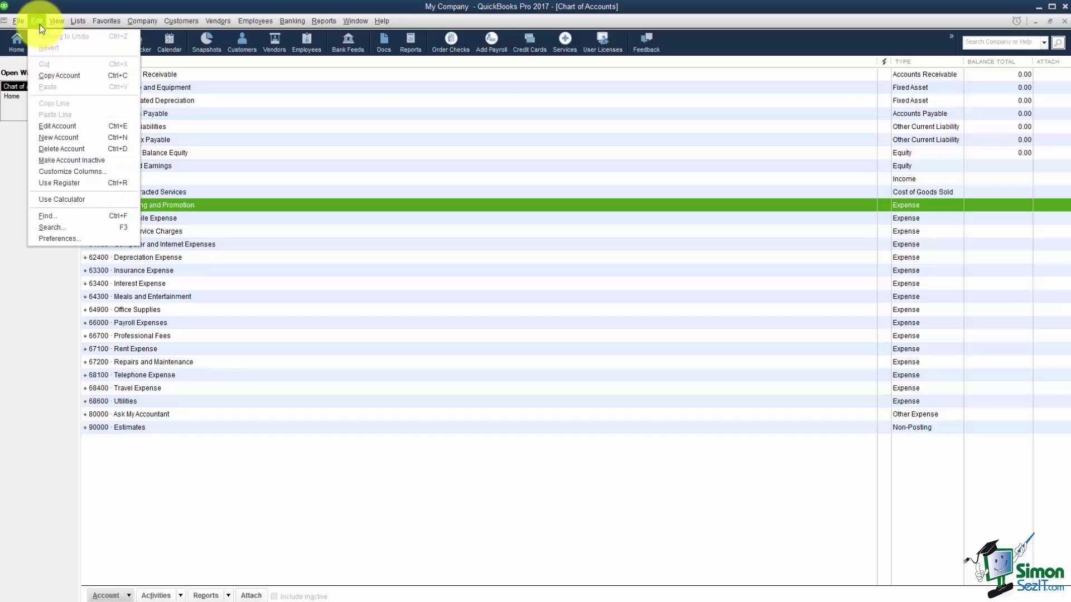
{"action": "left_click", "coordinate": [44, 238]}
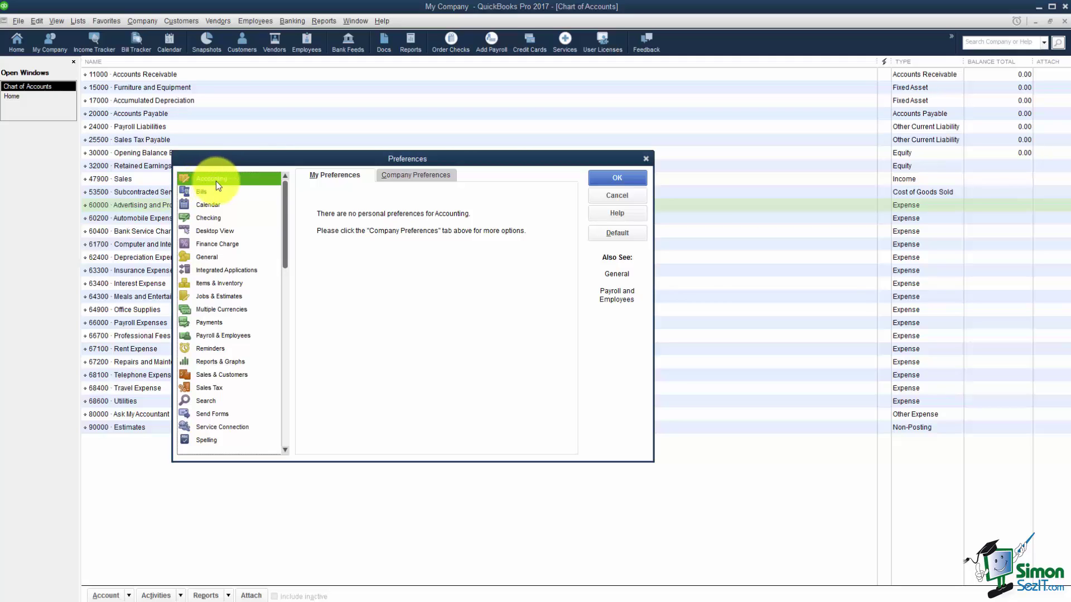
{"action": "left_click", "coordinate": [408, 176]}
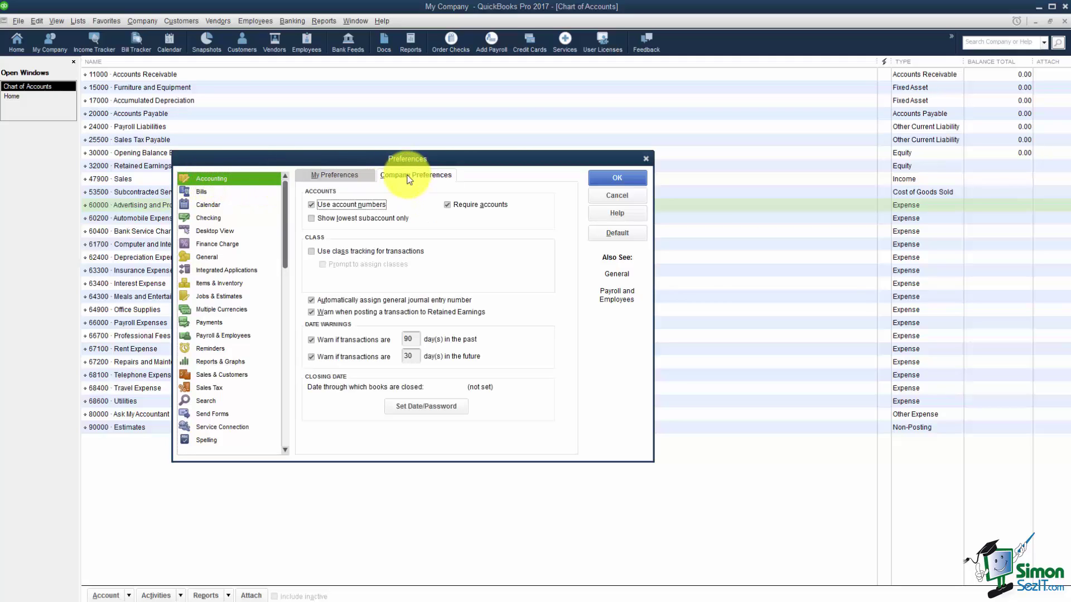
{"action": "left_click", "coordinate": [326, 207]}
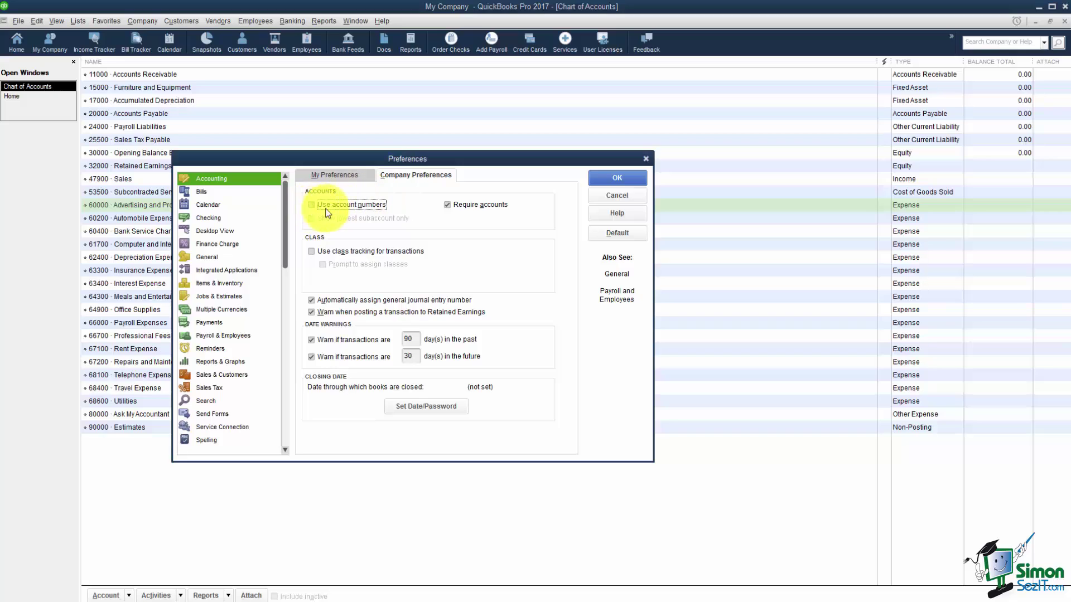
{"action": "left_click", "coordinate": [598, 184]}
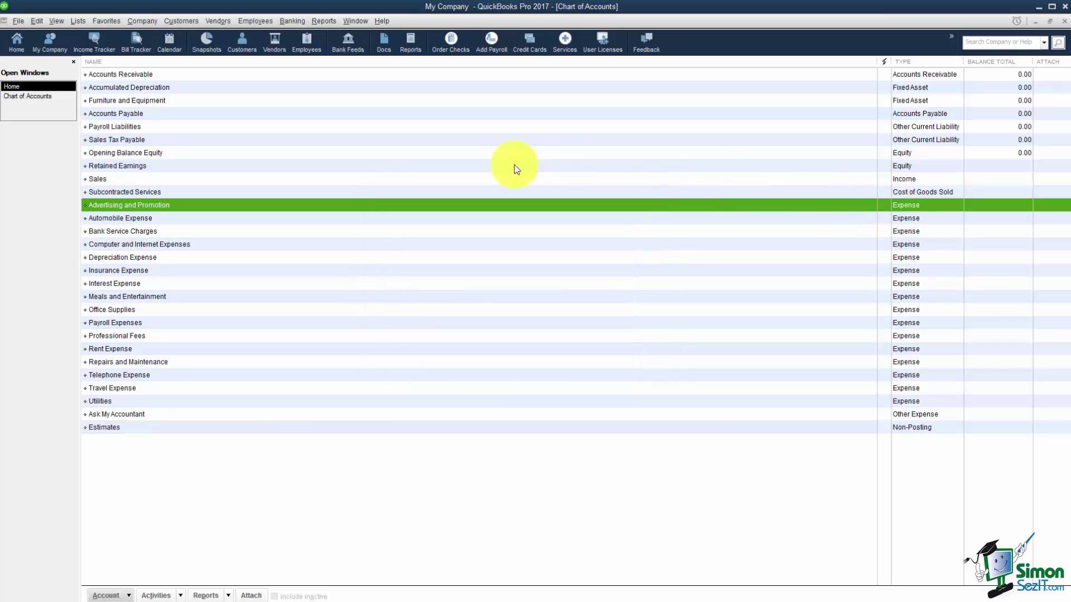
View the Accounts Payable context menu, dismiss it, and open the Account button menu.
{"action": "right_click", "coordinate": [145, 115]}
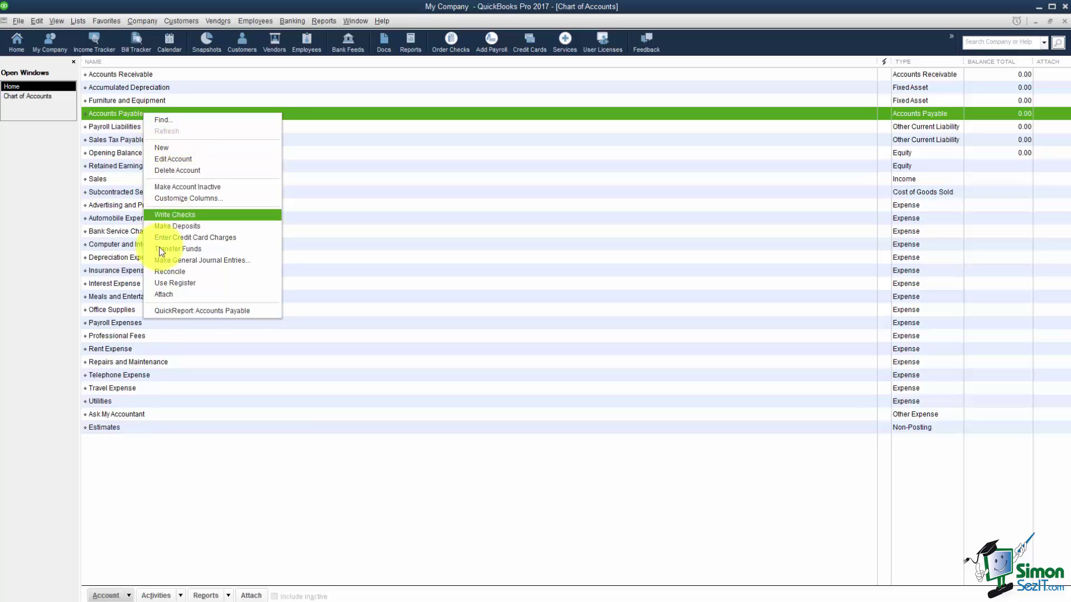
{"action": "left_click", "coordinate": [156, 501]}
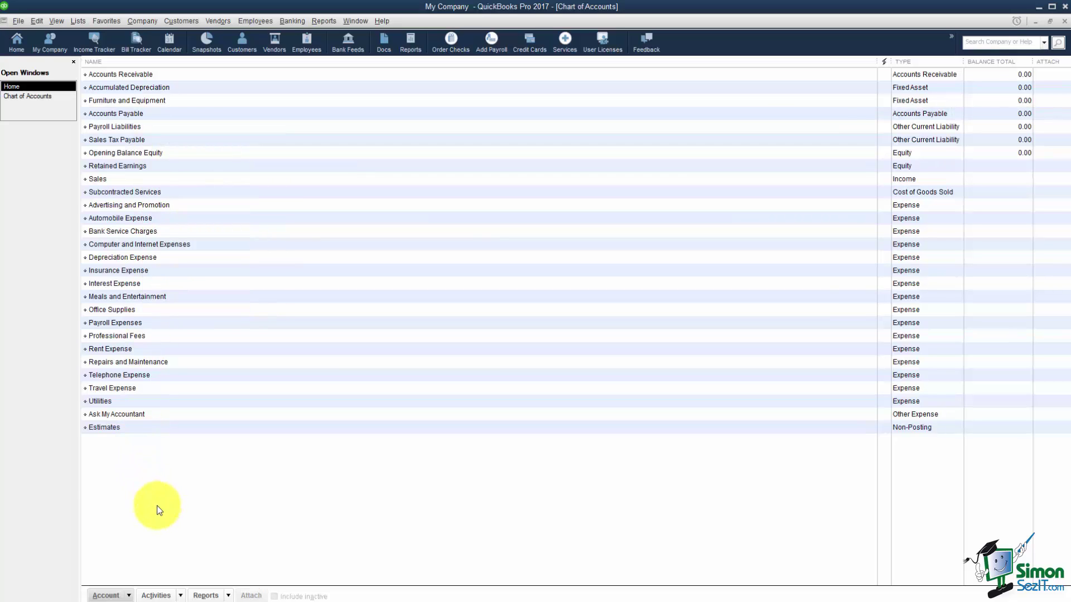
{"action": "left_click", "coordinate": [129, 595]}
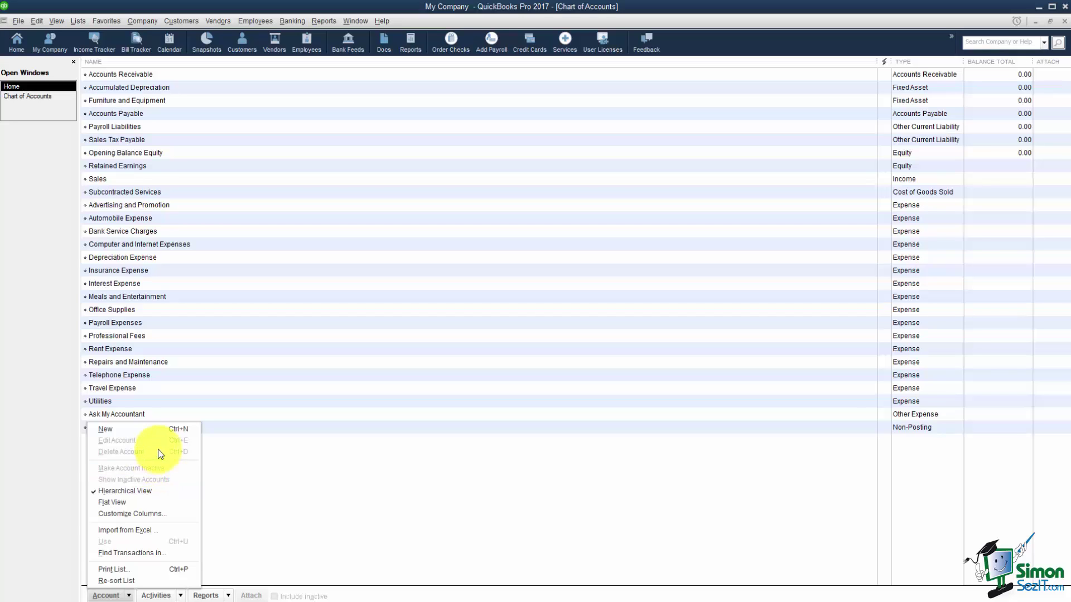
Start a new account of type Bank and continue to its details form.
{"action": "left_click", "coordinate": [161, 430]}
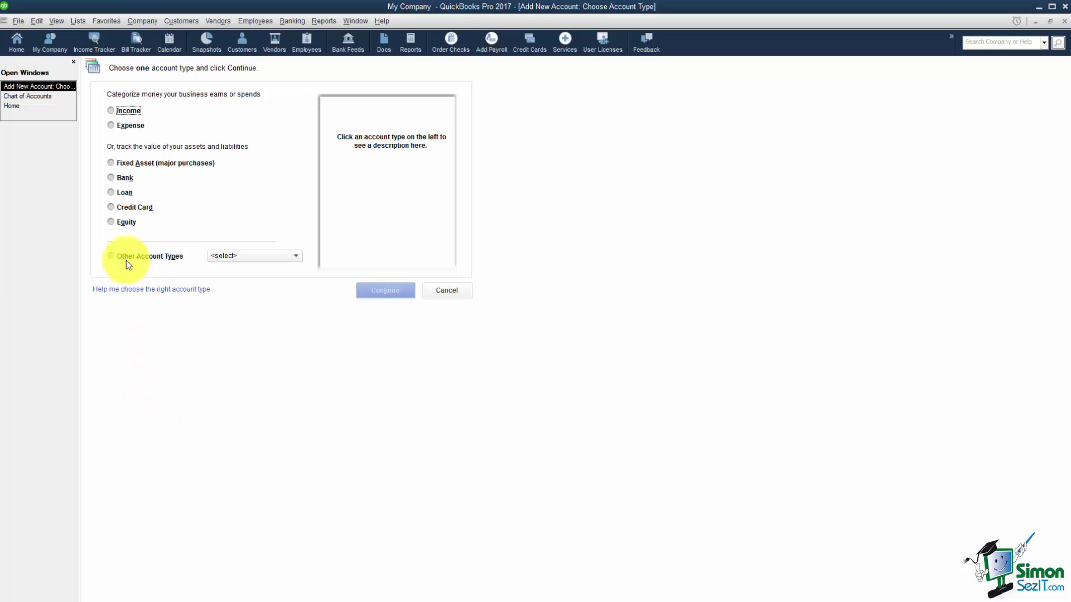
{"action": "left_click", "coordinate": [112, 178]}
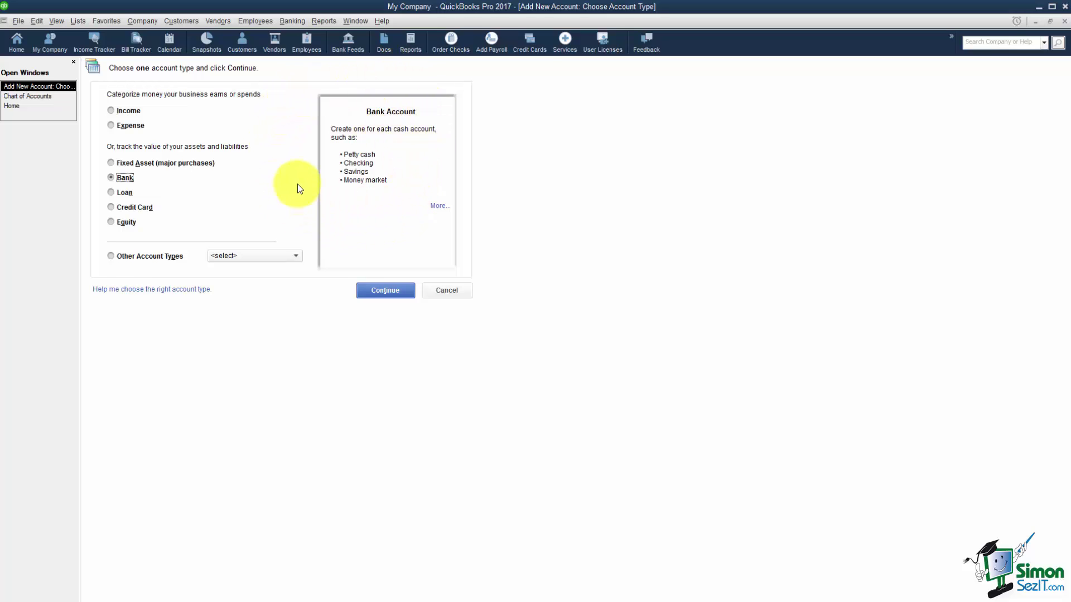
{"action": "left_click", "coordinate": [388, 290]}
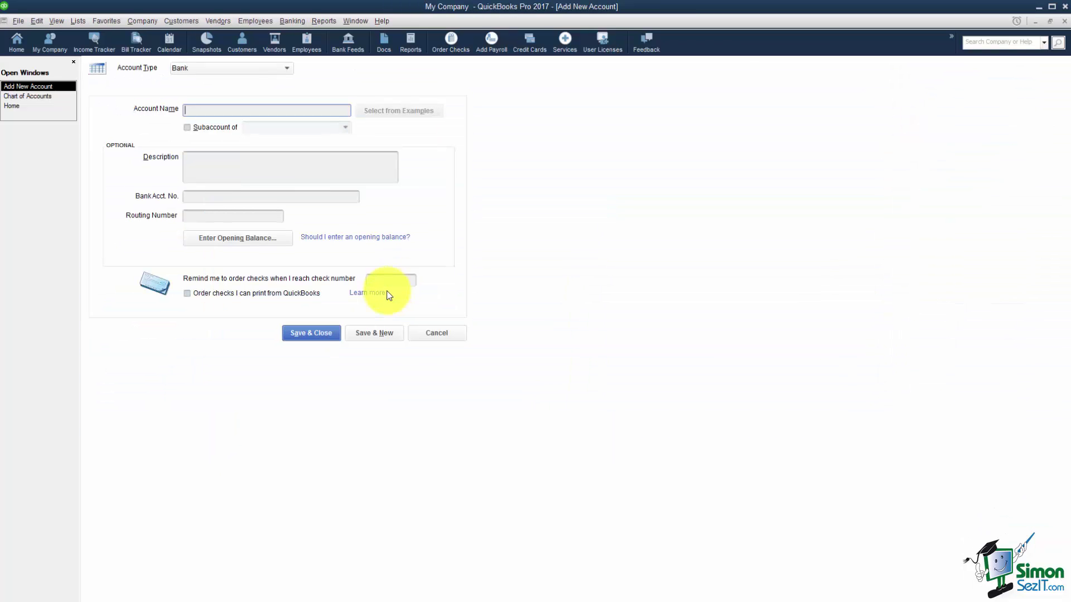
Keep the account type as Bank and name the new account 'Checking'.
{"action": "left_click", "coordinate": [286, 69]}
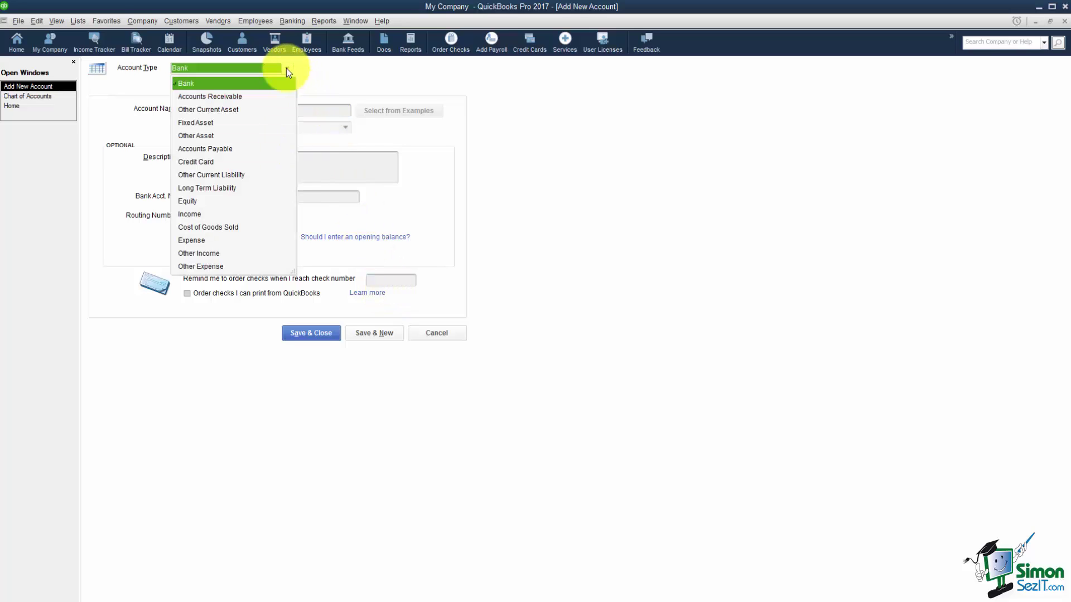
{"action": "left_click", "coordinate": [287, 70]}
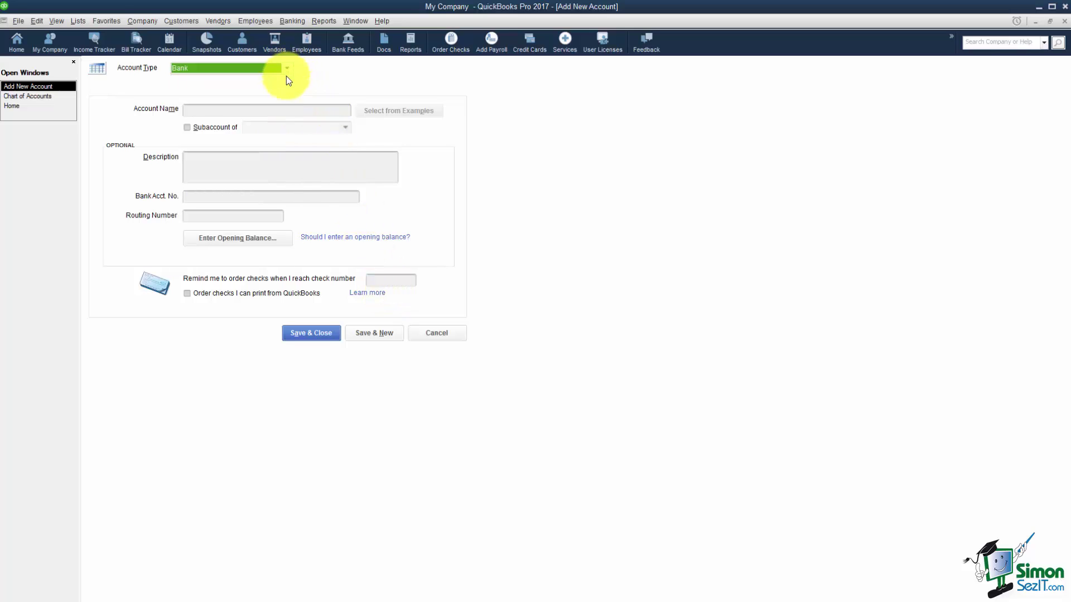
{"action": "left_click", "coordinate": [262, 108]}
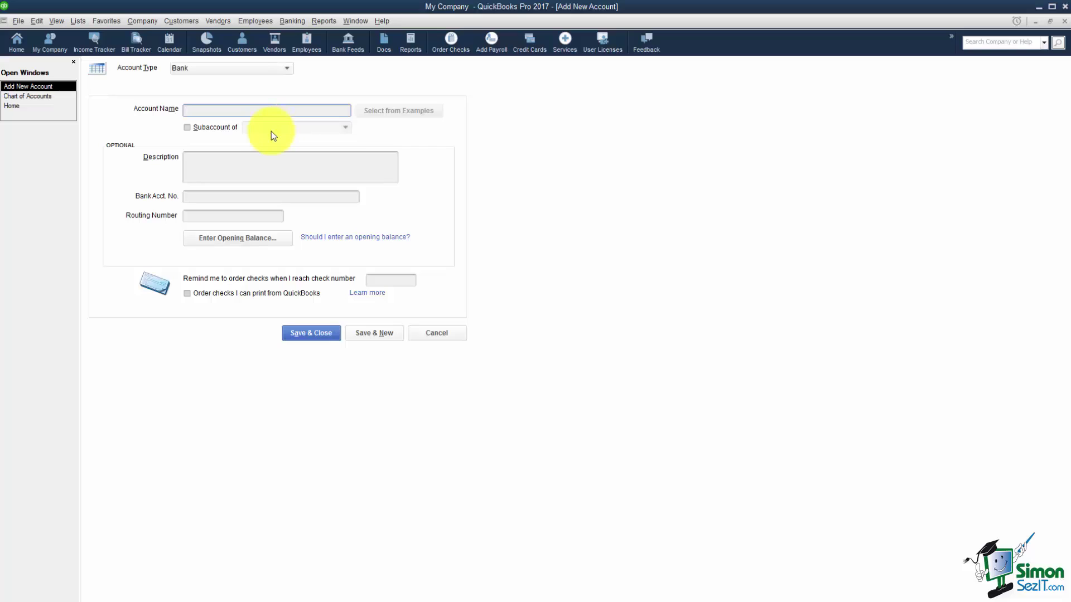
{"action": "type", "text": "Checking"}
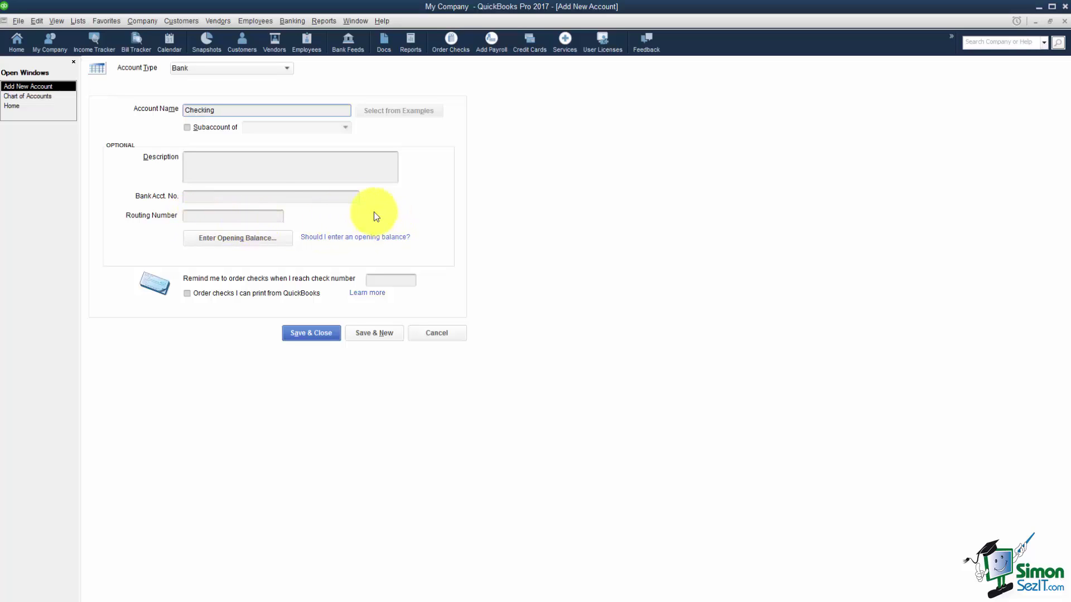
Enter a 3,000.00 opening balance with statement ending date 10/01/2016.
{"action": "left_click", "coordinate": [247, 240]}
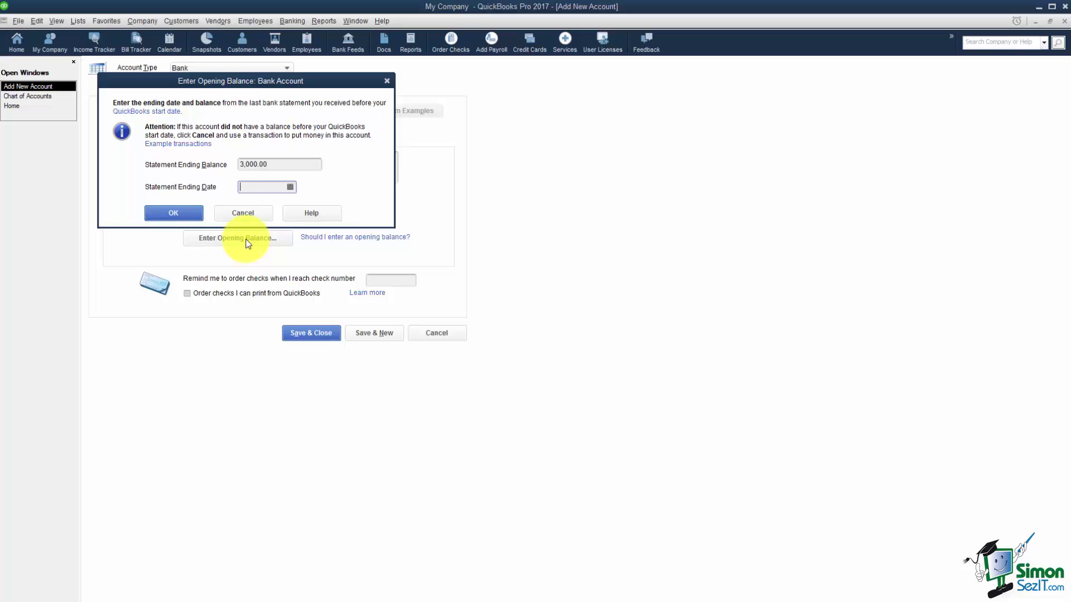
{"action": "left_click", "coordinate": [290, 187]}
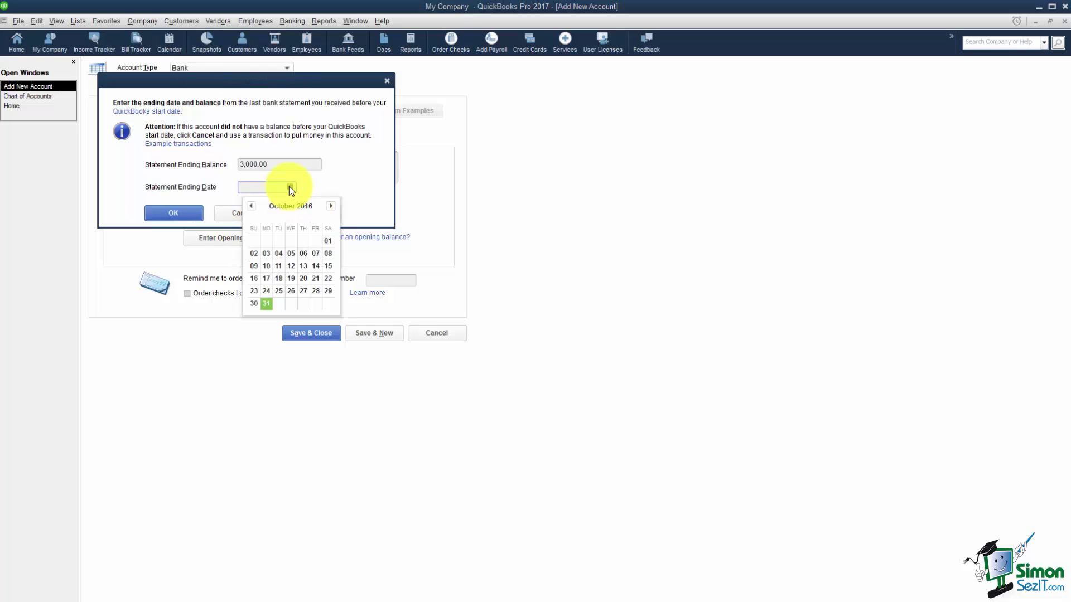
{"action": "left_click", "coordinate": [328, 242]}
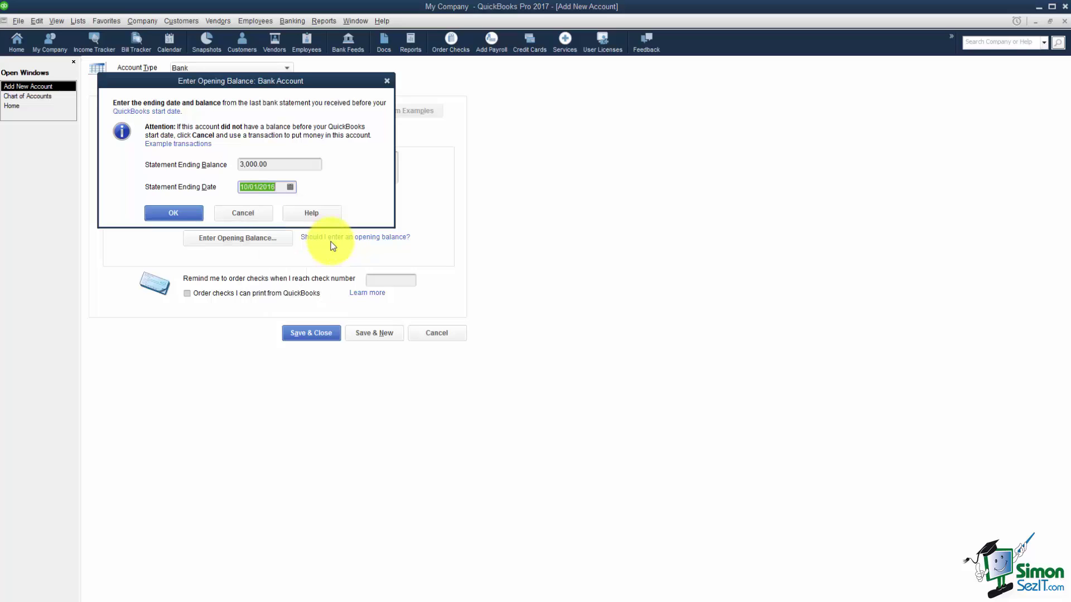
{"action": "left_click", "coordinate": [187, 215]}
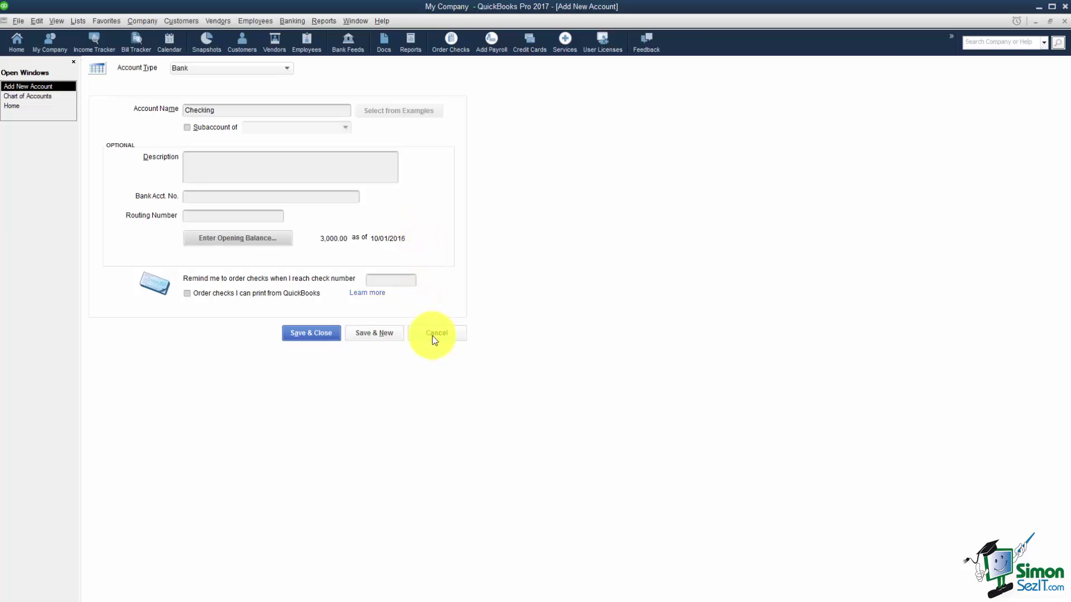
Save and close the new Checking bank account.
{"action": "left_click", "coordinate": [317, 333]}
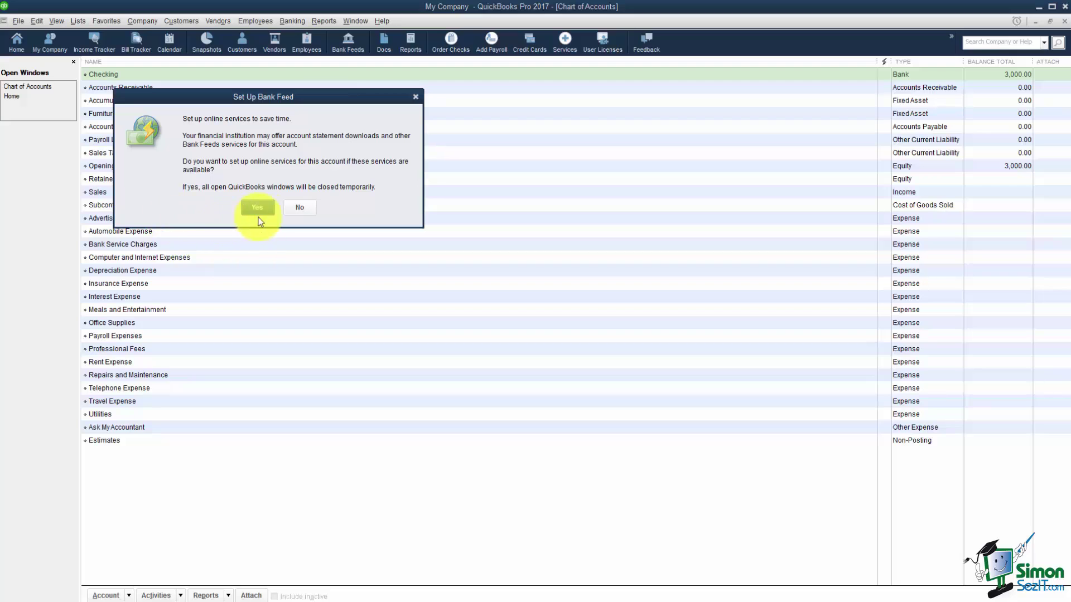
Decline online bank feed setup for the Checking account.
{"action": "left_click", "coordinate": [304, 208]}
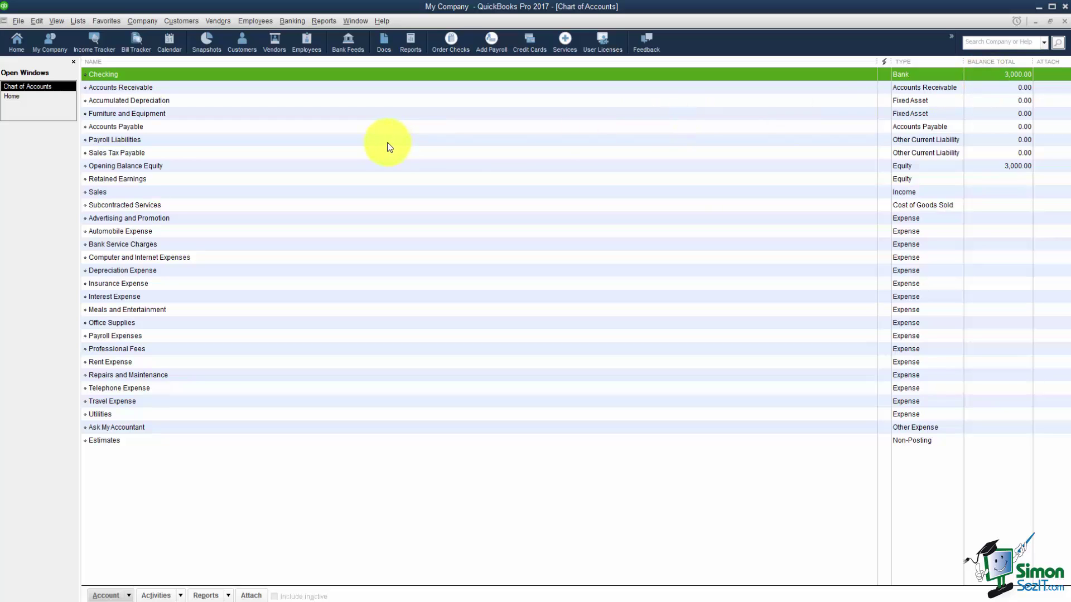
Open the Checking register to view its 3,000.00 opening deposit, then close it.
{"action": "double_click", "coordinate": [300, 75]}
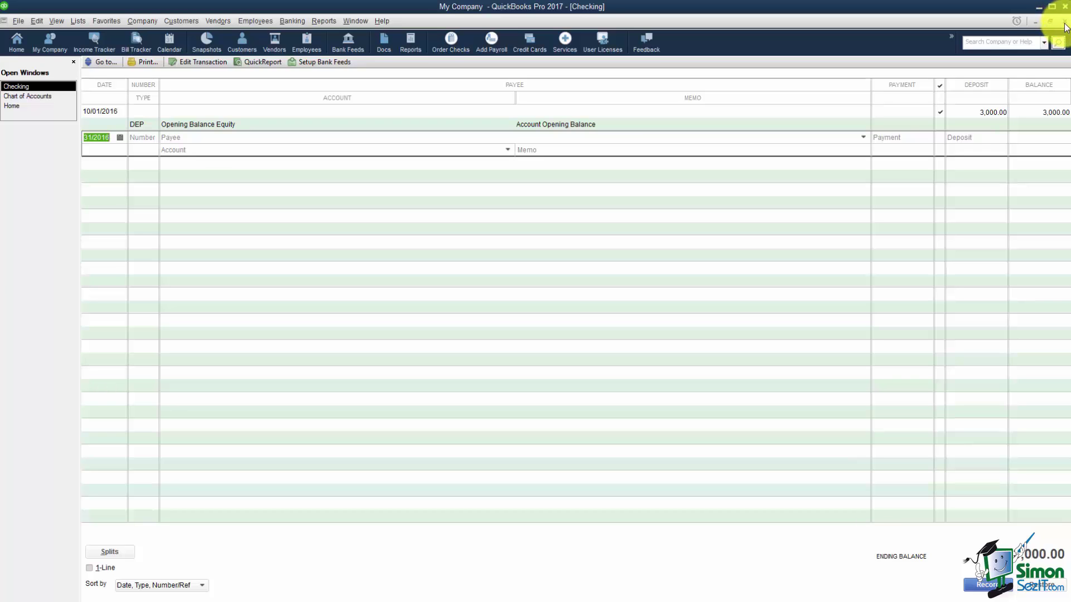
{"action": "left_click", "coordinate": [1065, 22]}
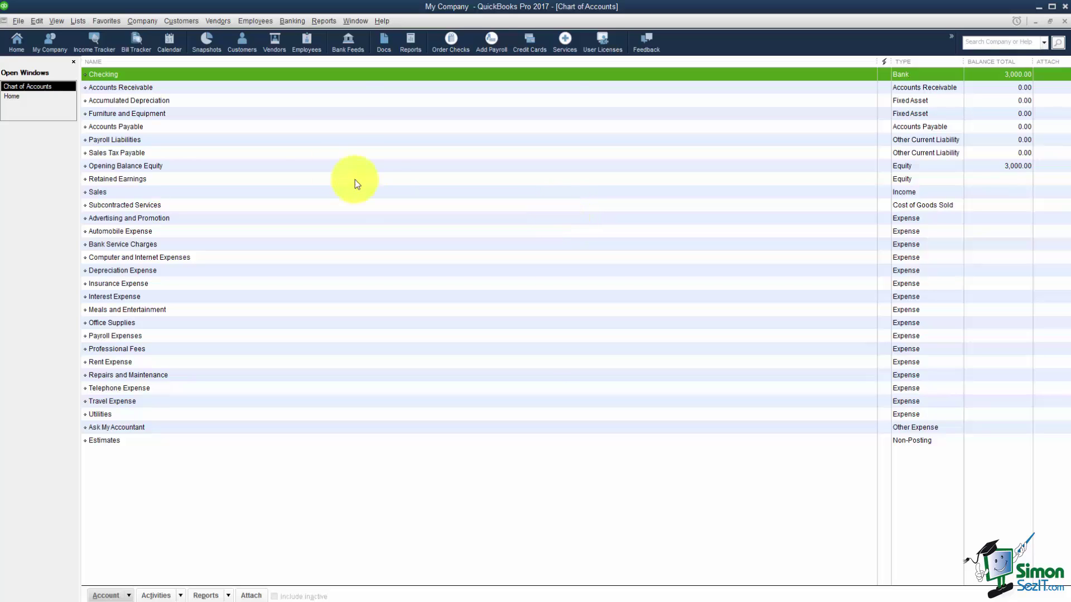
Create a new Bank account named 'PayPal' from the list's context menu.
{"action": "right_click", "coordinate": [245, 78]}
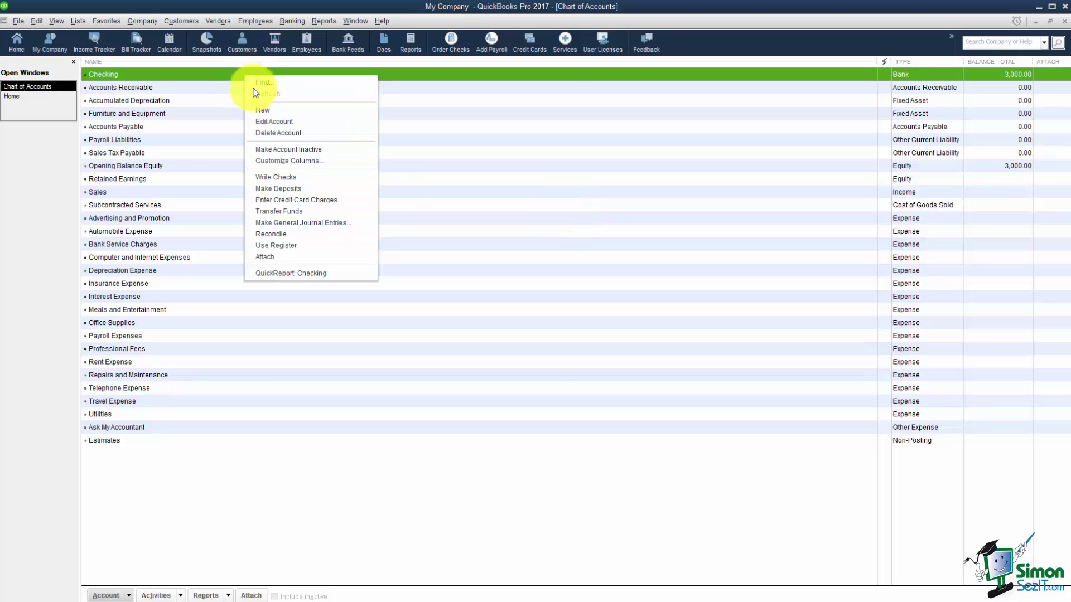
{"action": "left_click", "coordinate": [263, 112]}
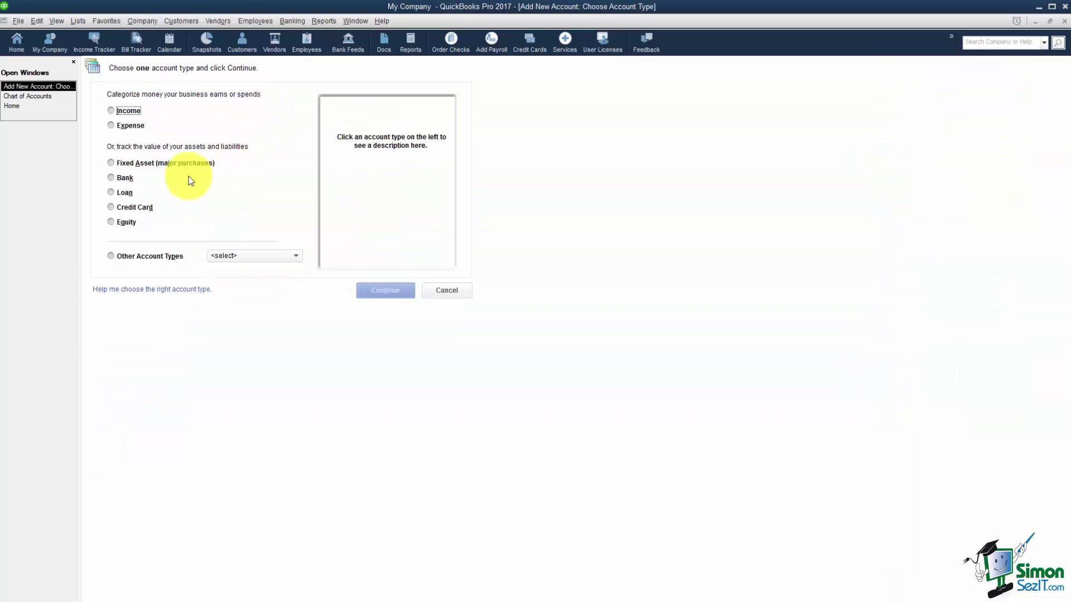
{"action": "left_click", "coordinate": [125, 180]}
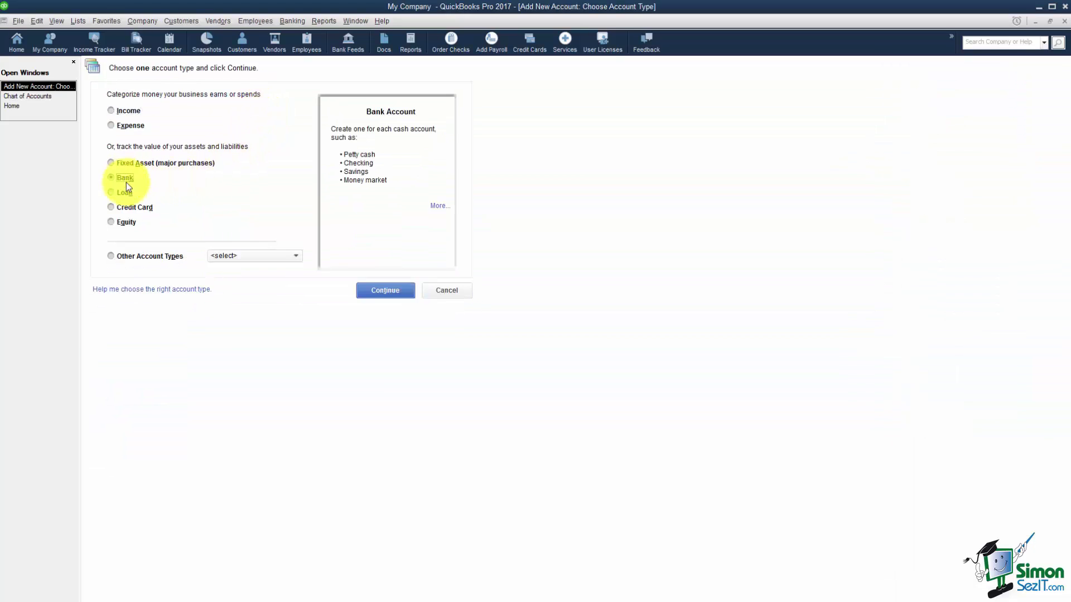
{"action": "left_click", "coordinate": [391, 291]}
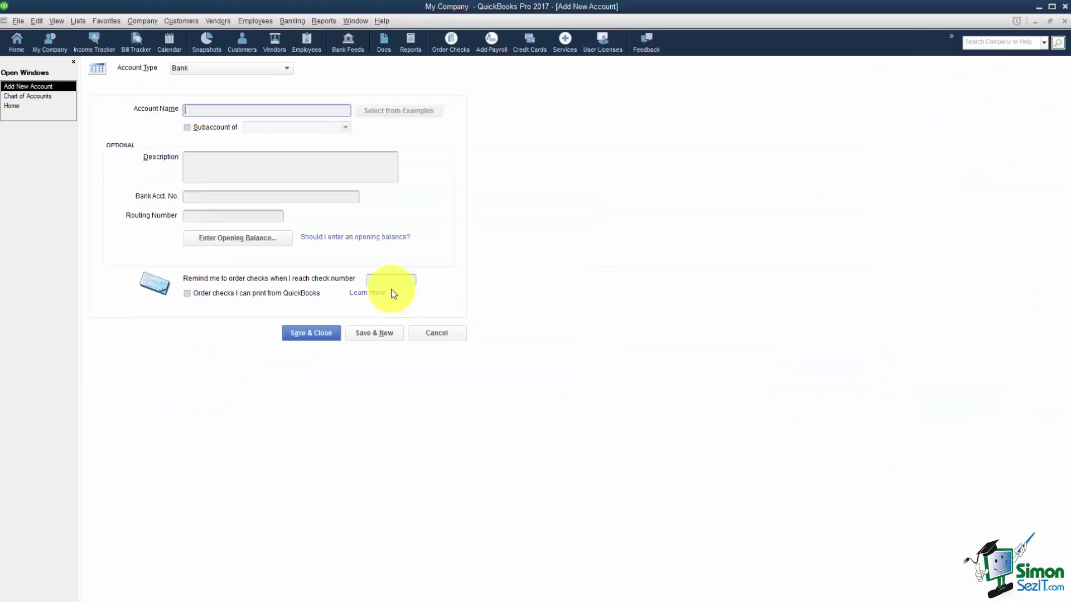
{"action": "type", "text": "PayPal"}
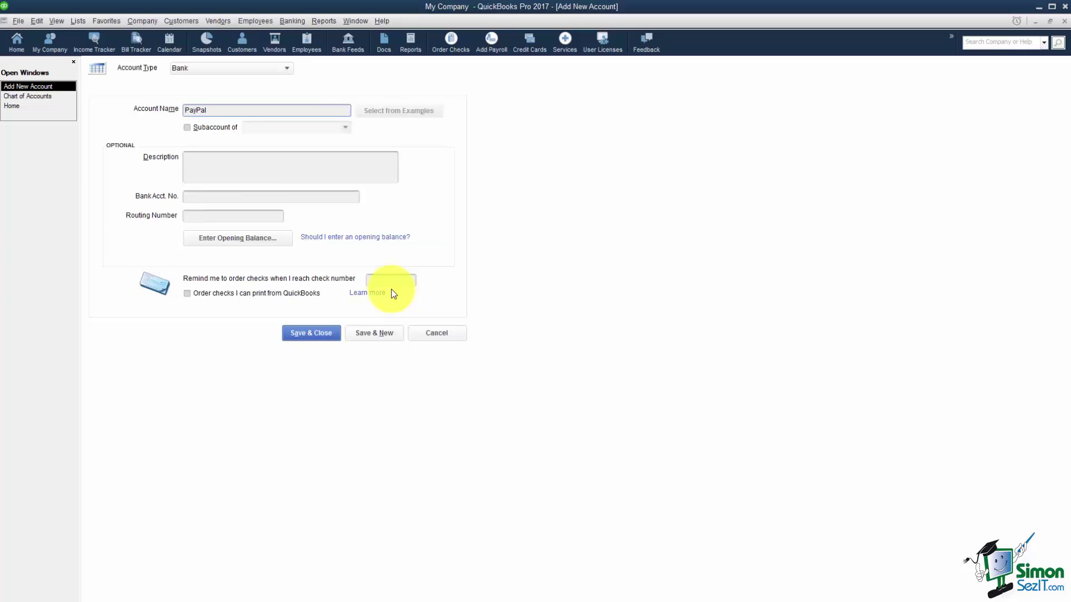
Give PayPal a 0.01 opening balance dated 10/01/2016 and save the account.
{"action": "left_click", "coordinate": [280, 237]}
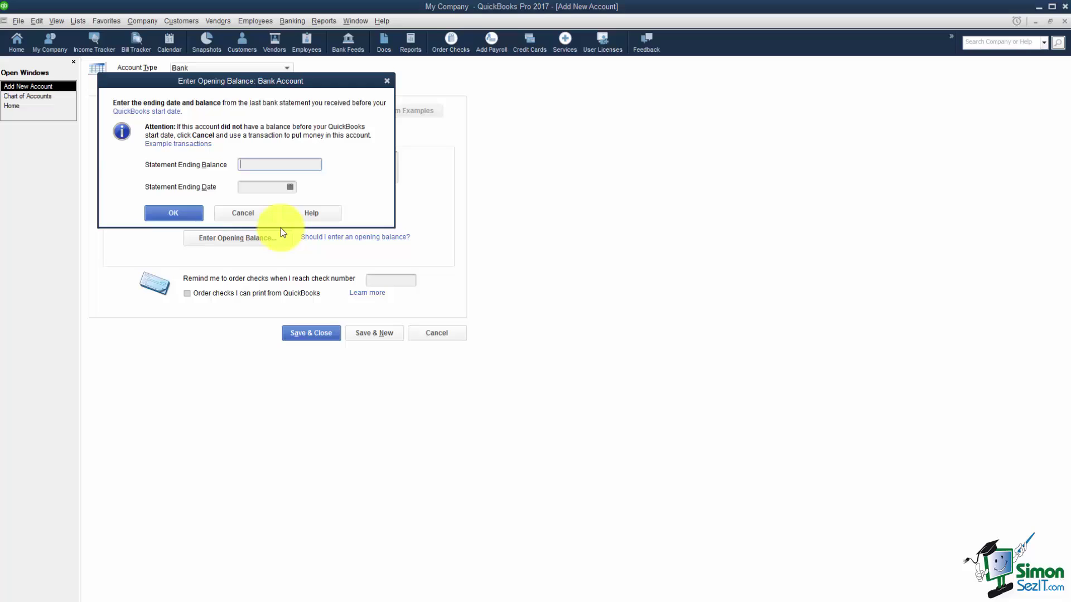
{"action": "type", "text": ".01"}
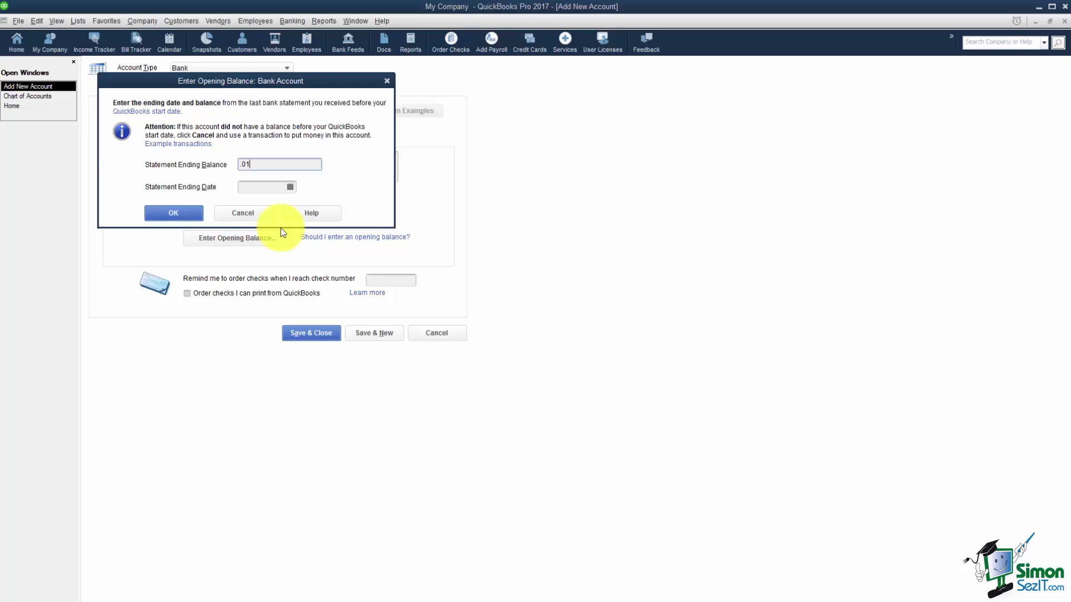
{"action": "left_click", "coordinate": [289, 189]}
{"action": "left_click", "coordinate": [328, 239]}
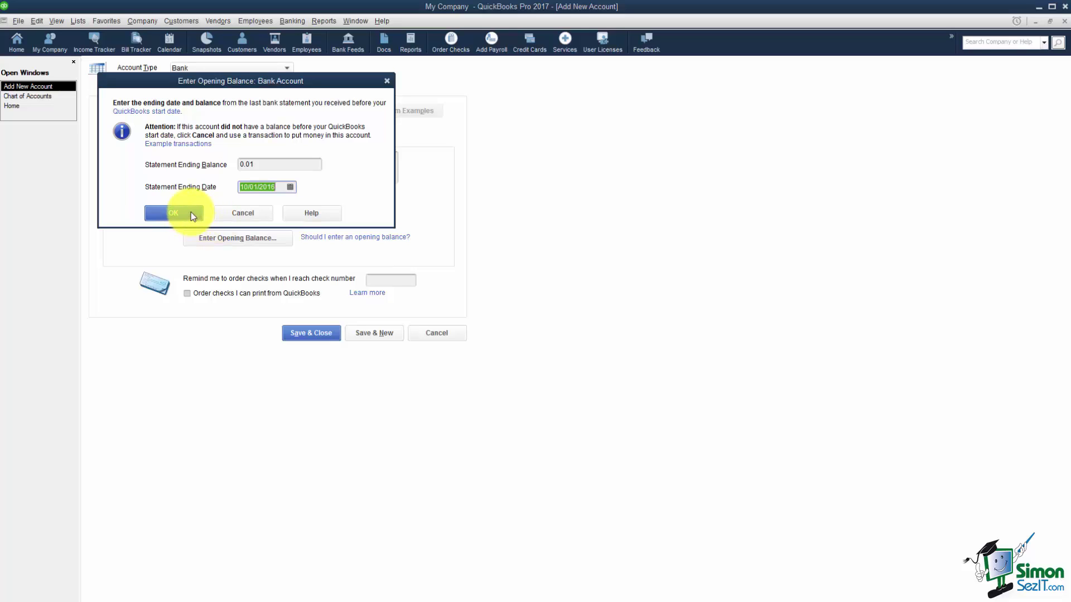
{"action": "left_click", "coordinate": [191, 211]}
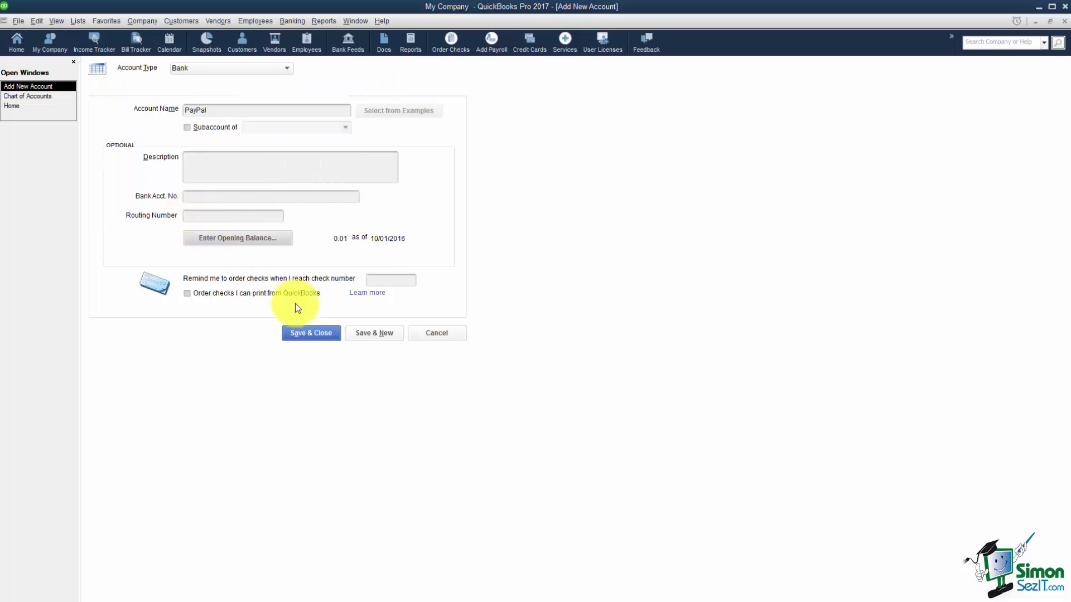
{"action": "left_click", "coordinate": [311, 334]}
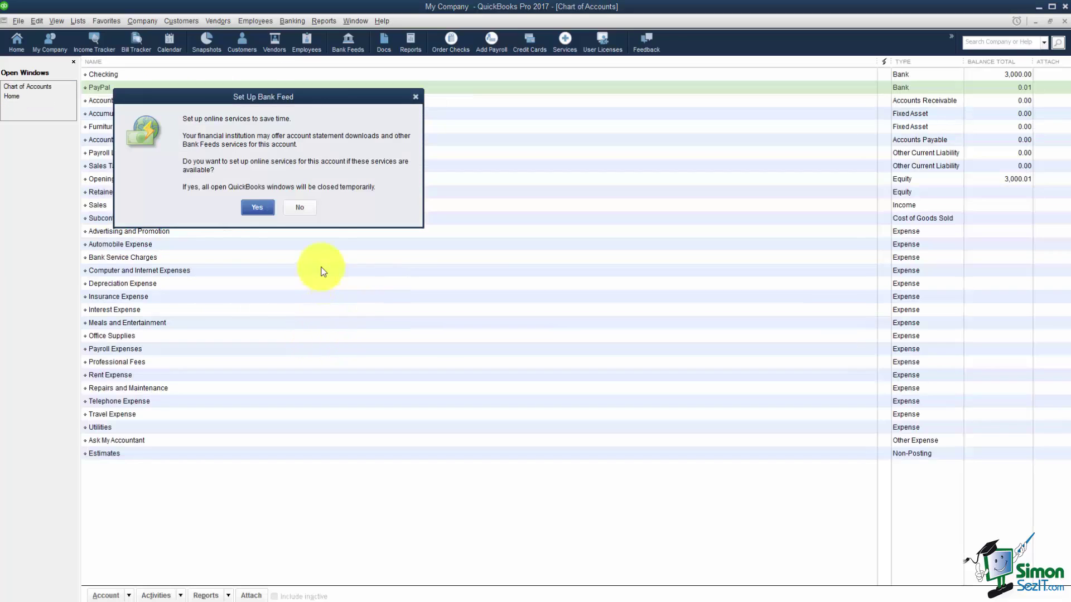
Skip bank feed setup for the PayPal account, then select the Accumulated Depreciation account.
{"action": "left_click", "coordinate": [302, 207]}
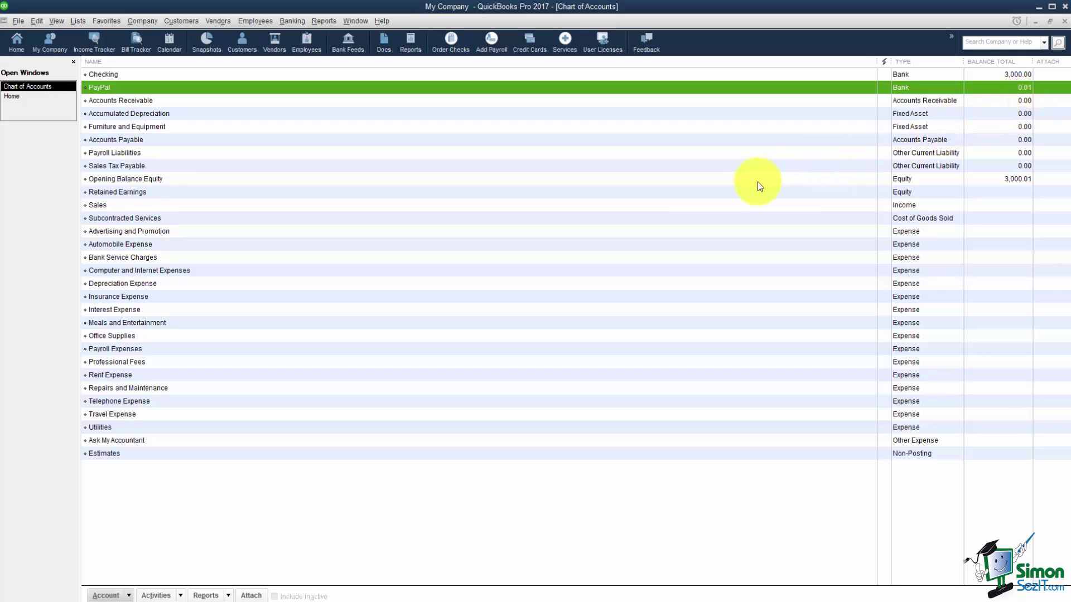
{"action": "left_click", "coordinate": [914, 112]}
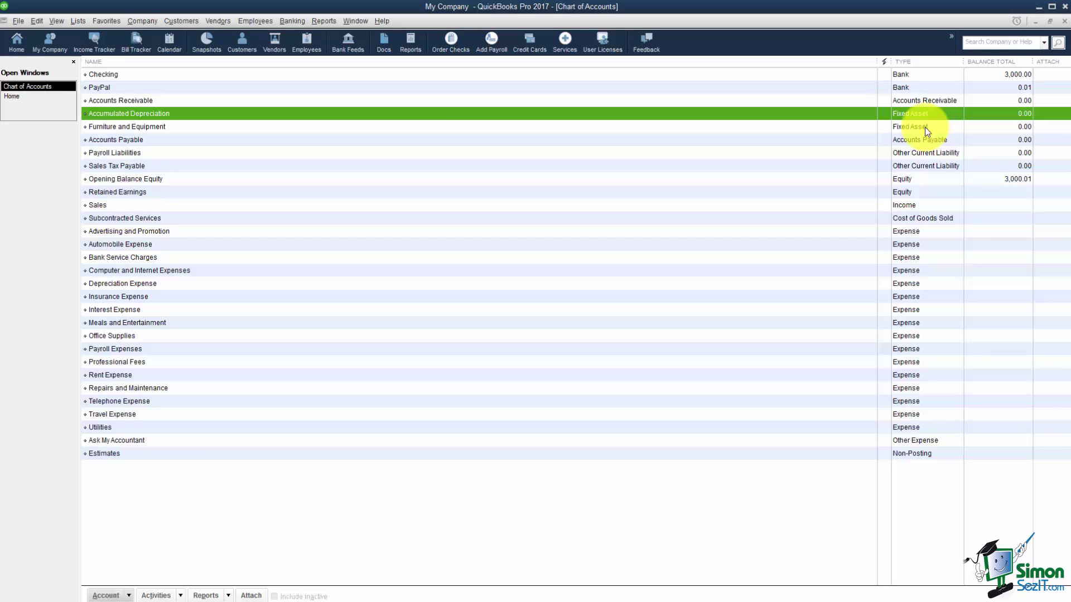
{"action": "double_click", "coordinate": [925, 127]}
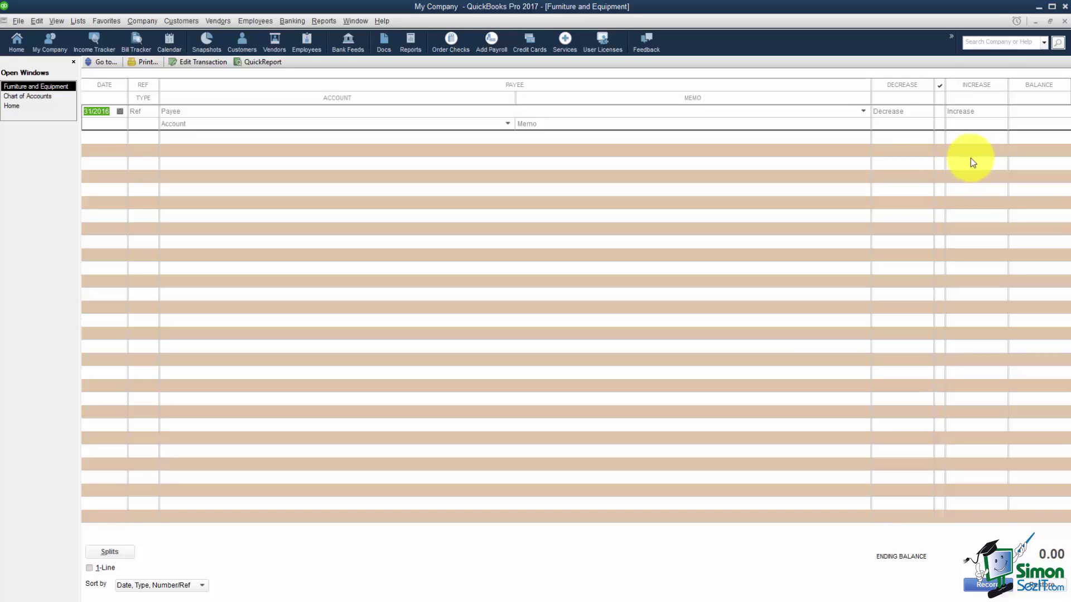
{"action": "left_click", "coordinate": [1063, 20]}
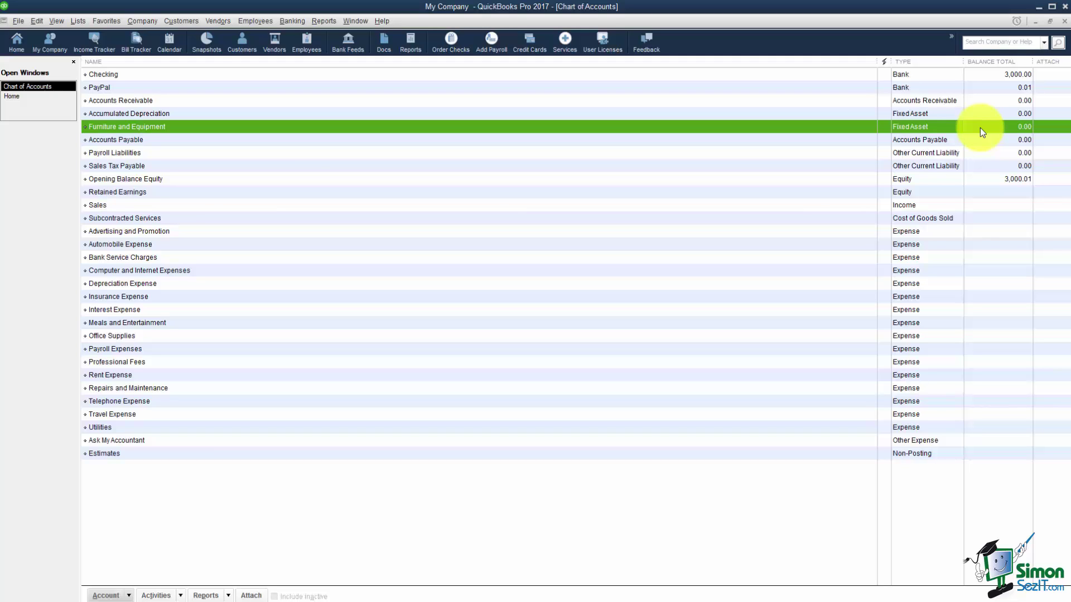
{"action": "left_click", "coordinate": [955, 102]}
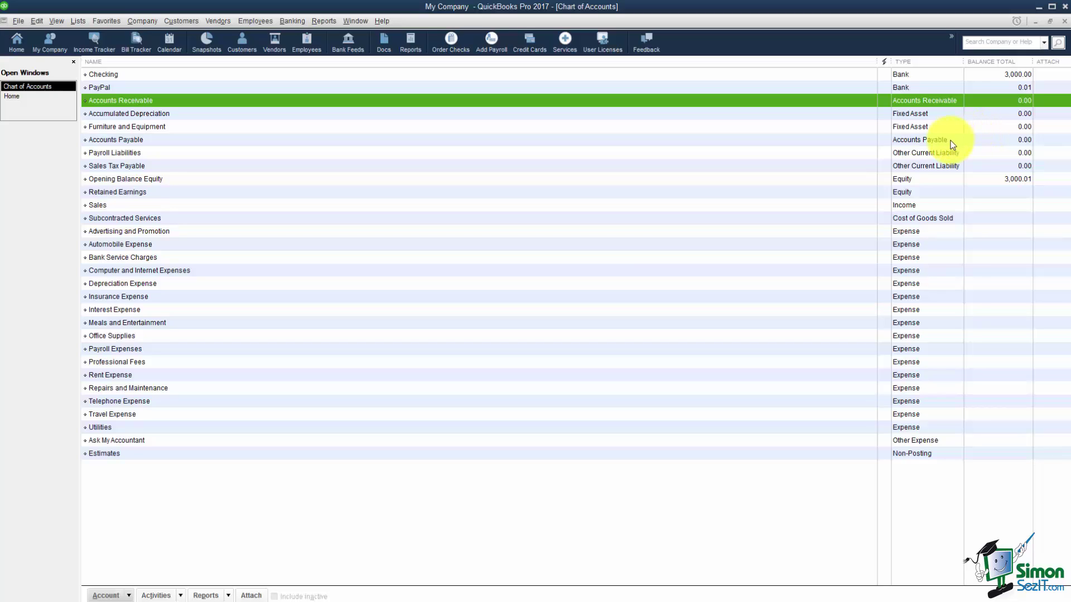
{"action": "left_click", "coordinate": [930, 142]}
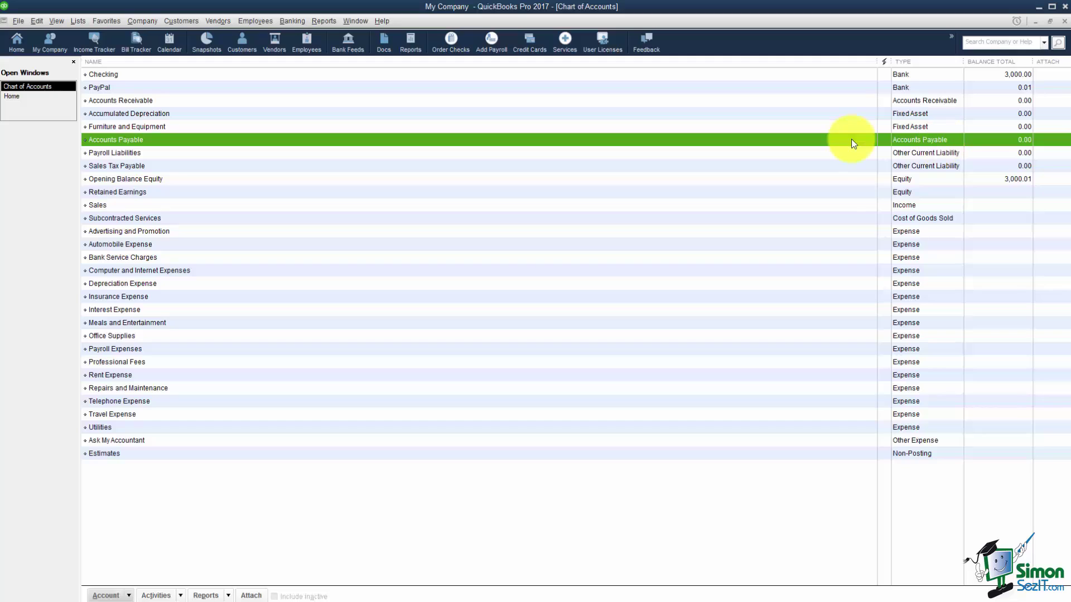
{"action": "left_click", "coordinate": [909, 152]}
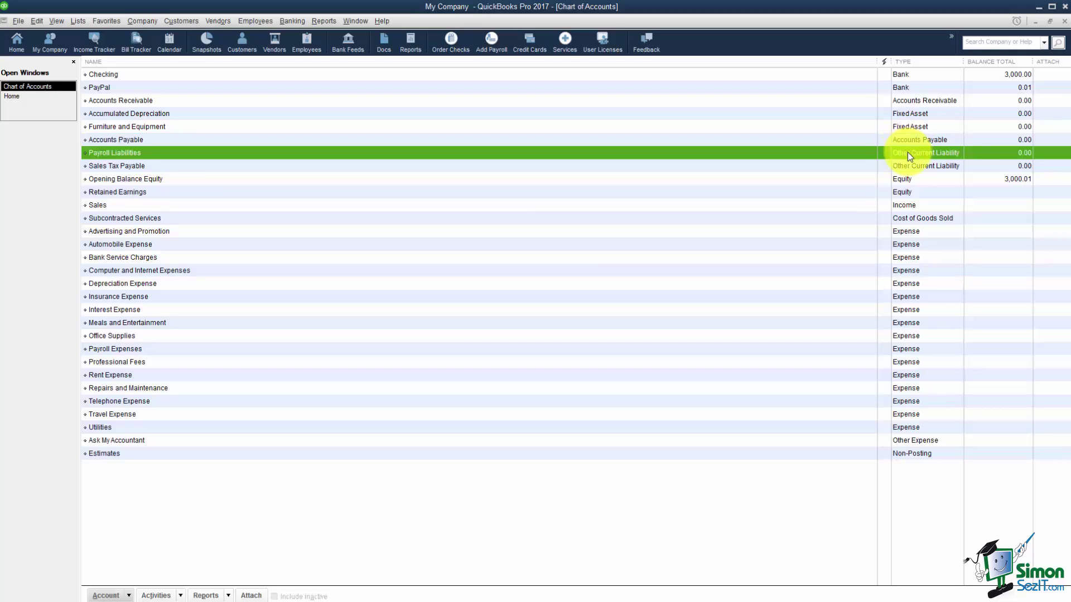